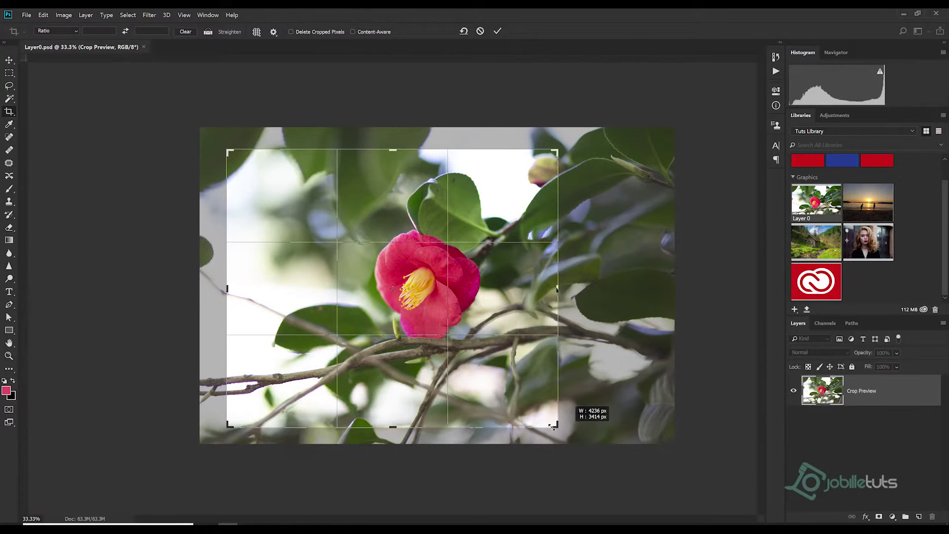
# Pull the crop in from the bottom-right, top and left, recentring the camellia in the frame.
pyautogui.moveTo(552, 426); pyautogui.dragTo(545, 397)
pyautogui.moveTo(392, 148); pyautogui.dragTo(394, 182)
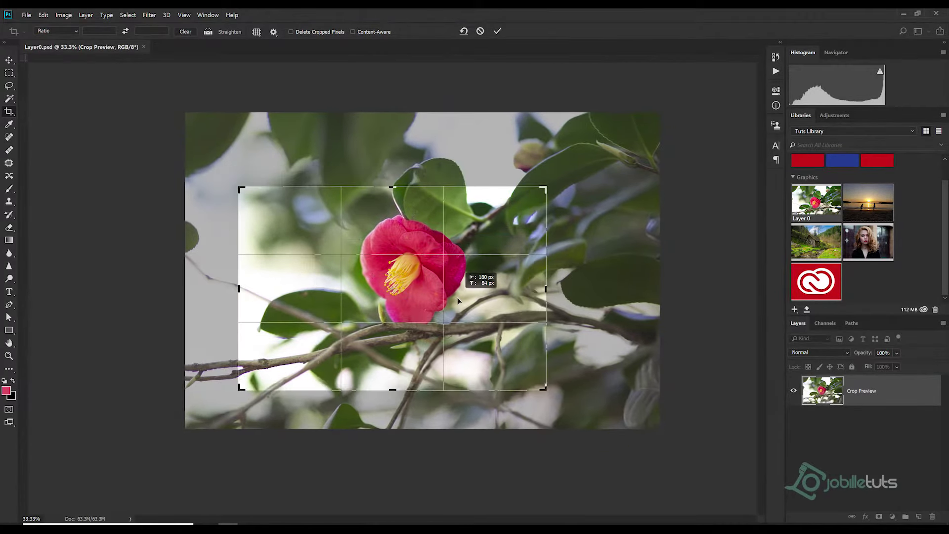
pyautogui.moveTo(460, 298); pyautogui.dragTo(470, 301)
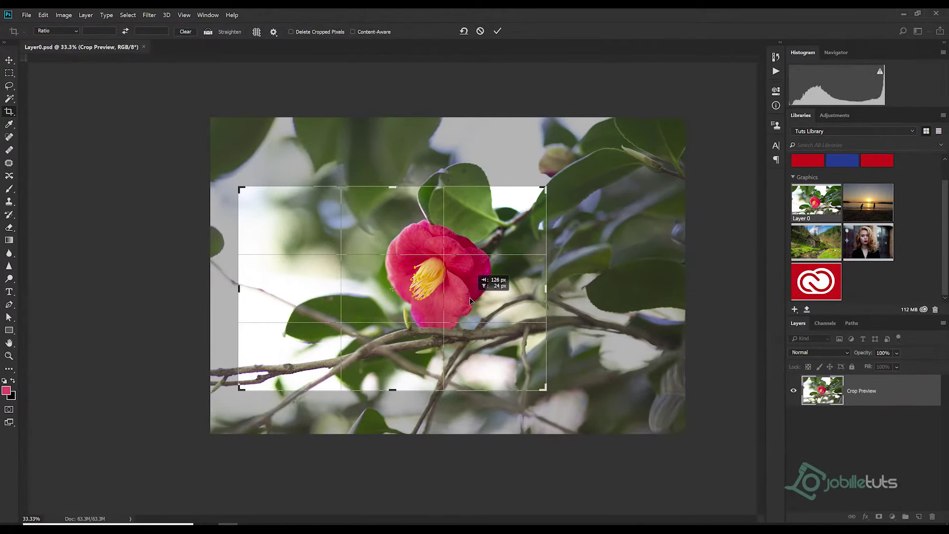
pyautogui.moveTo(239, 290); pyautogui.dragTo(247, 292)
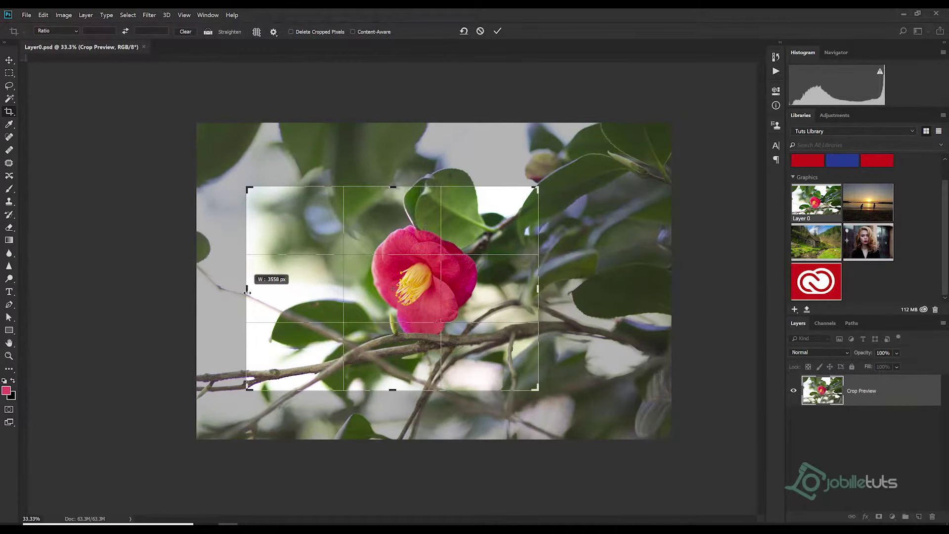
pyautogui.click(149, 15)
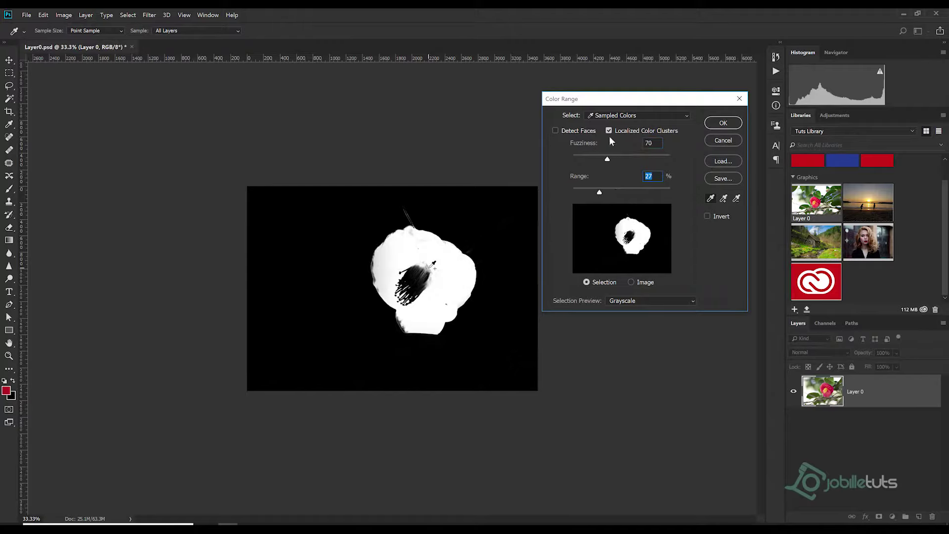
# Set Color Range Fuzziness to 70 and widen Range from 27 to 31 to select the petals.
pyautogui.click(431, 267)
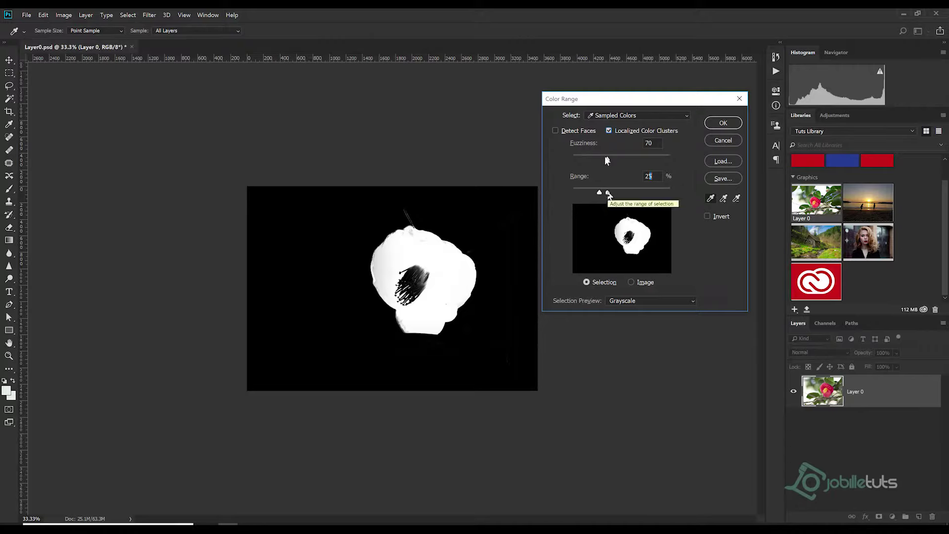
pyautogui.moveTo(599, 193); pyautogui.dragTo(603, 194)
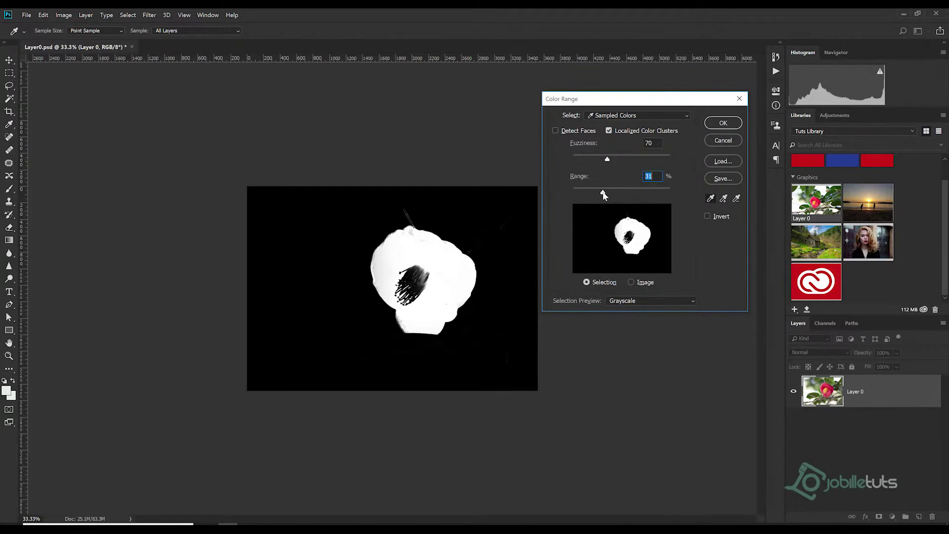
pyautogui.press('Escape')
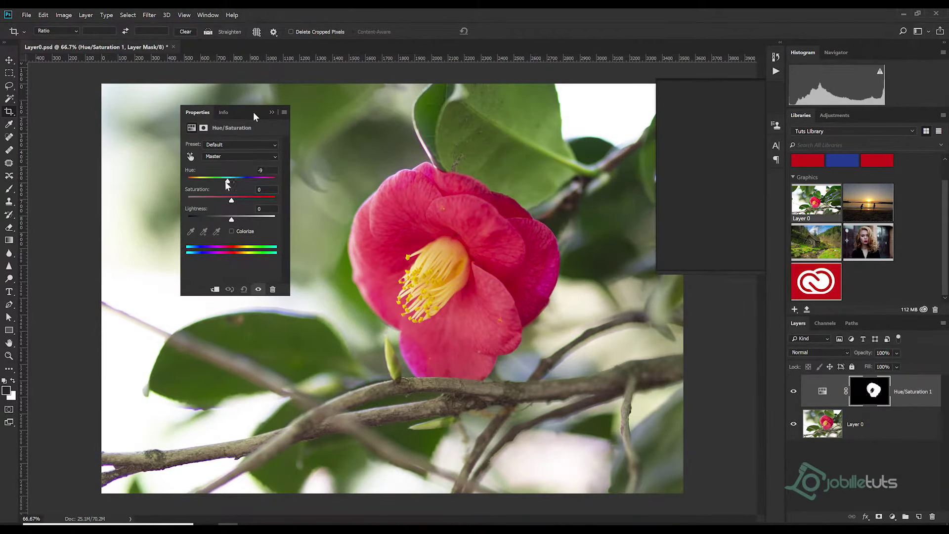
# Drag the flower adjustment's Hue negative toward magenta and show its mask settings.
pyautogui.moveTo(231, 181); pyautogui.dragTo(212, 181)
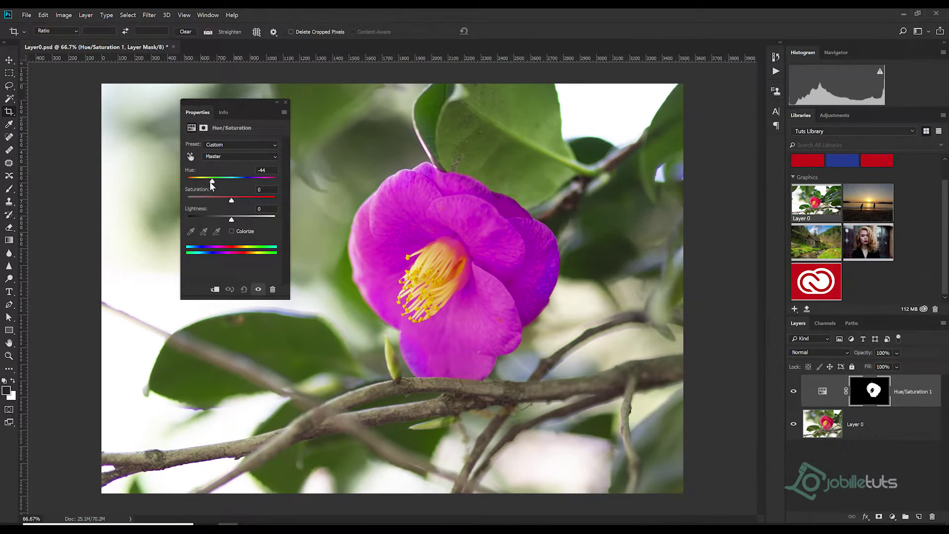
pyautogui.click(203, 127)
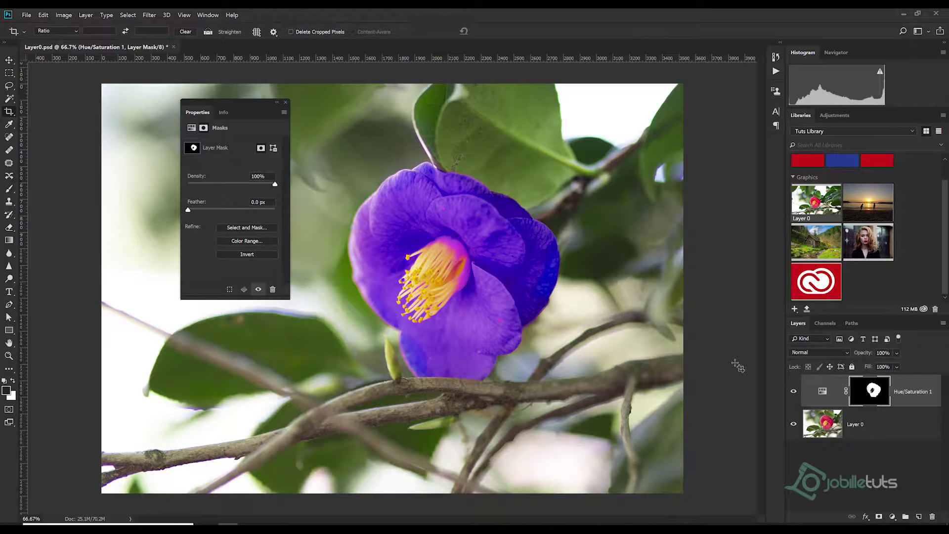
pyautogui.press('b')
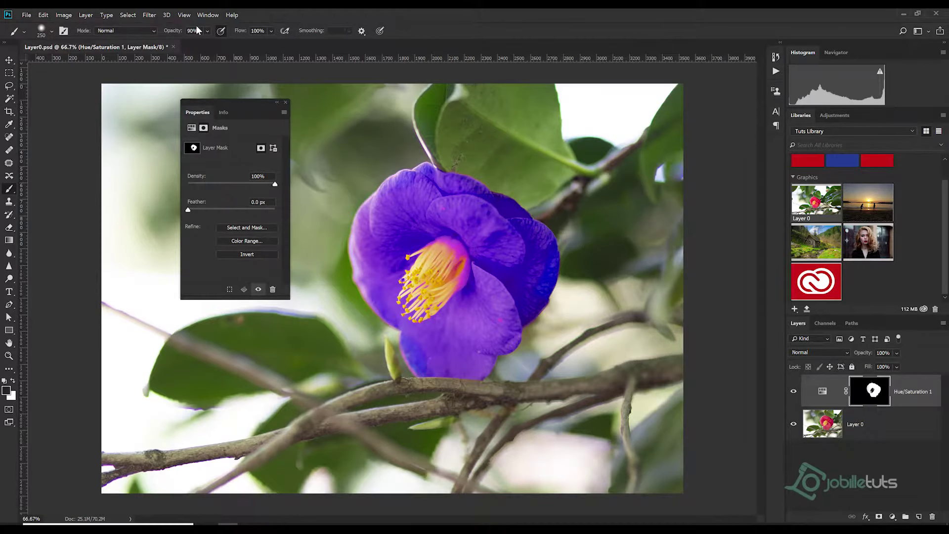
# Set the brush to 90 px with white as the paint colour.
pyautogui.press('[')
pyautogui.press('[')
pyautogui.press('[')
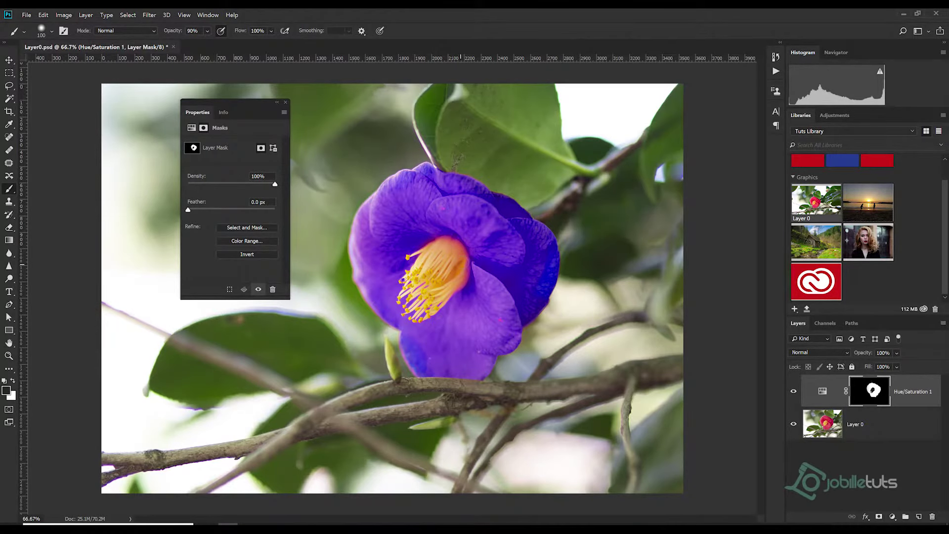
pyautogui.press('[')
pyautogui.press('x')
pyautogui.keyDown('ctrl'); pyautogui.click(458, 244); pyautogui.keyUp('ctrl')
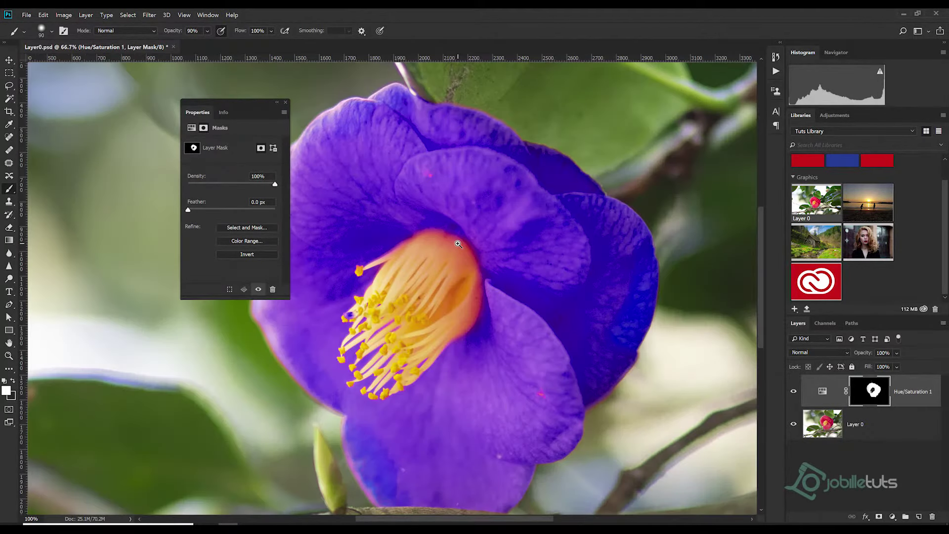
pyautogui.hotkey('ctrl', '-')
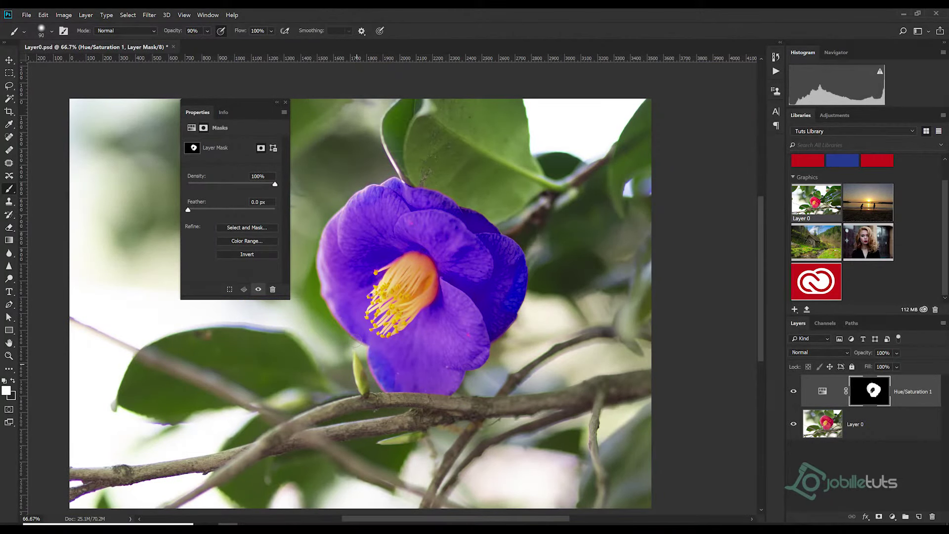
# Paint the flower's upper-left edge into the mask while viewing it in grayscale.
pyautogui.hotkey('alt', '\\')
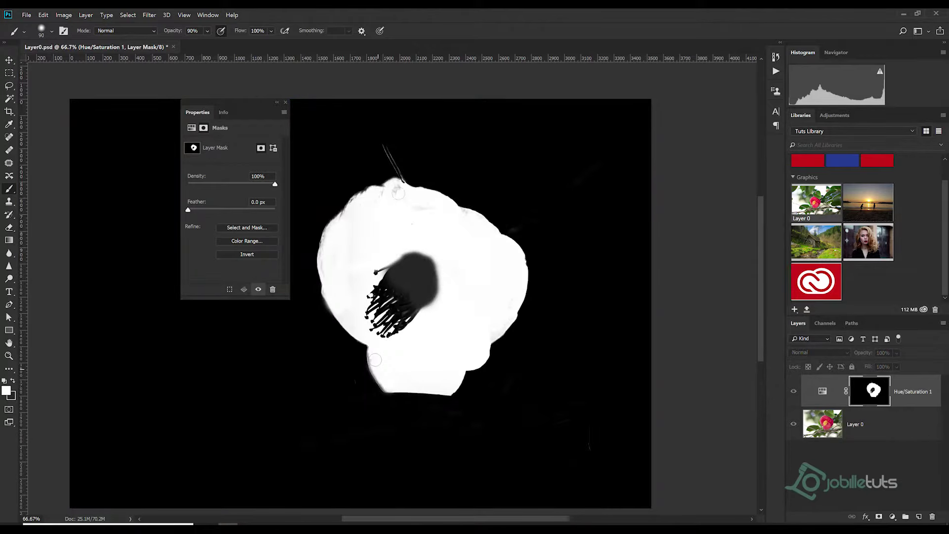
pyautogui.moveTo(320, 276); pyautogui.dragTo(333, 230)
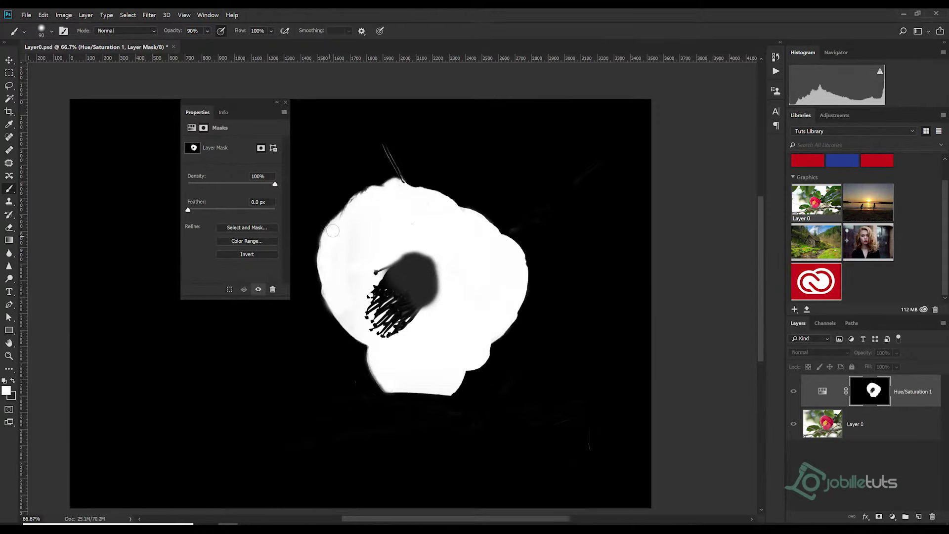
pyautogui.click(466, 335)
pyautogui.hotkey('alt', '\\')
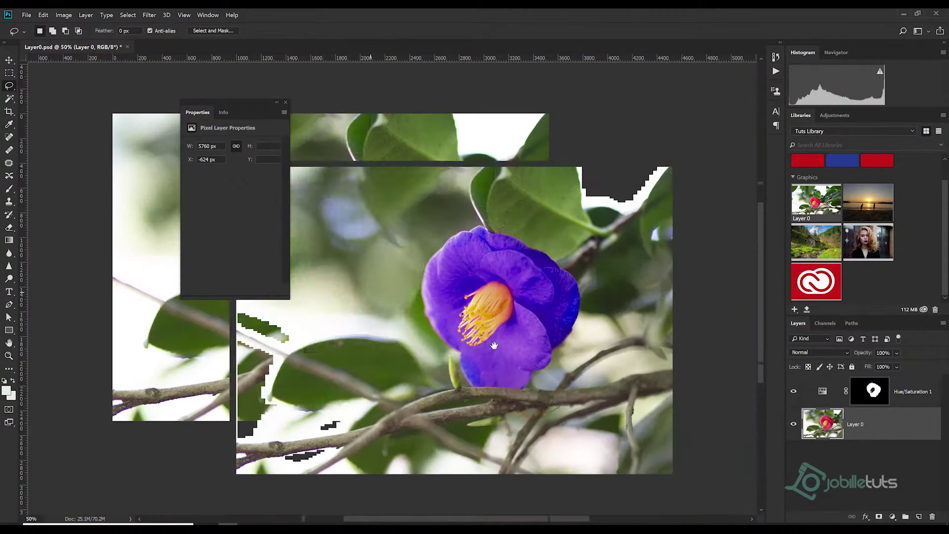
pyautogui.moveTo(370, 291); pyautogui.dragTo(516, 270)
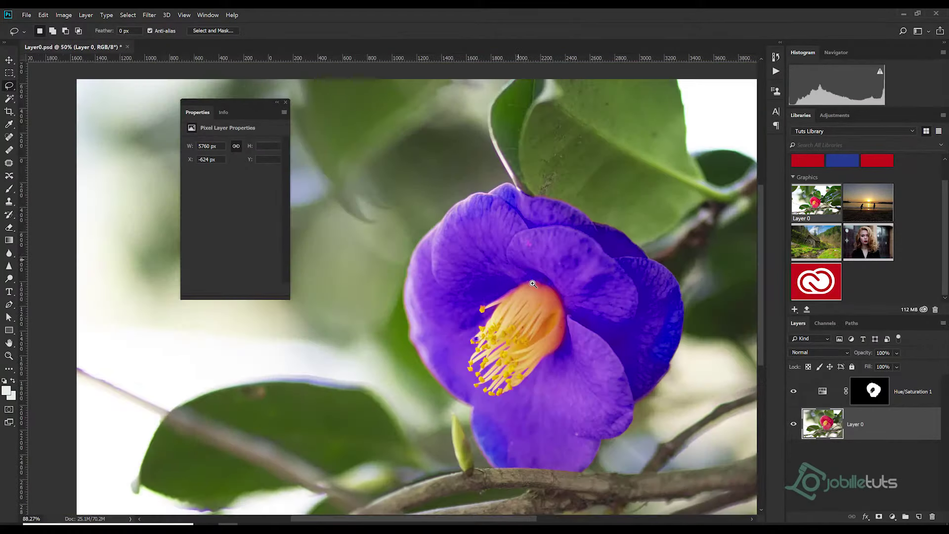
pyautogui.hotkey('ctrl', '-')
pyautogui.hotkey('ctrl', '-')
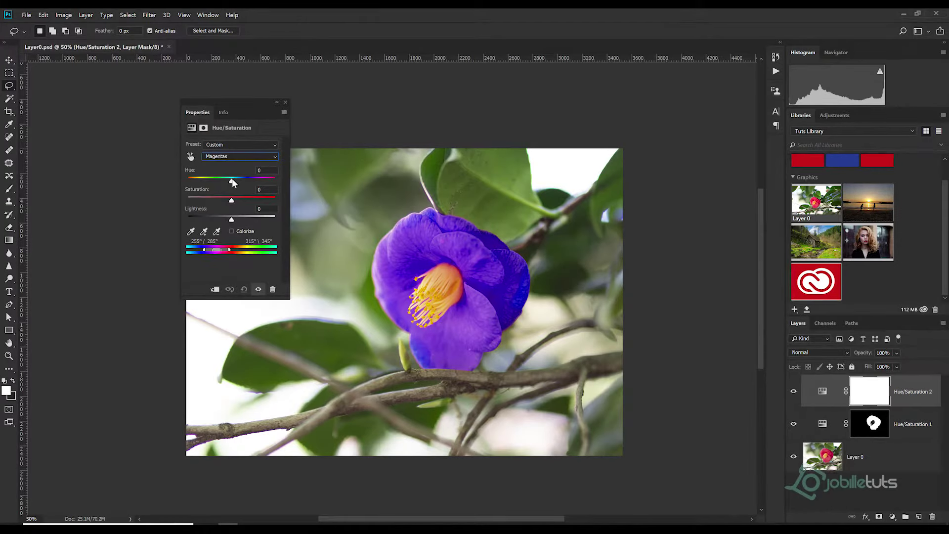
# Set the Magentas to Hue -30 and Saturation -3, extending the colour range toward blue.
pyautogui.moveTo(232, 181); pyautogui.dragTo(219, 181)
pyautogui.moveTo(231, 199); pyautogui.dragTo(235, 200)
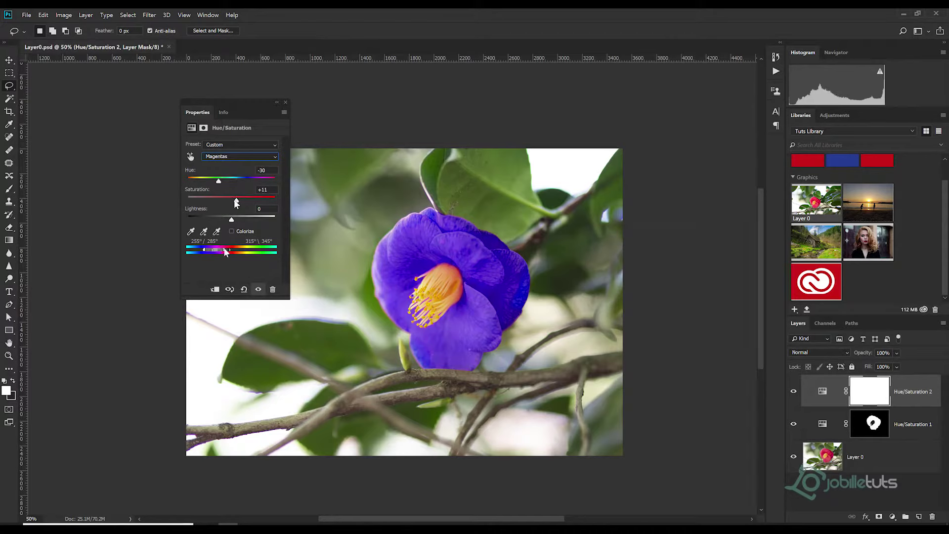
pyautogui.moveTo(235, 202); pyautogui.dragTo(229, 201)
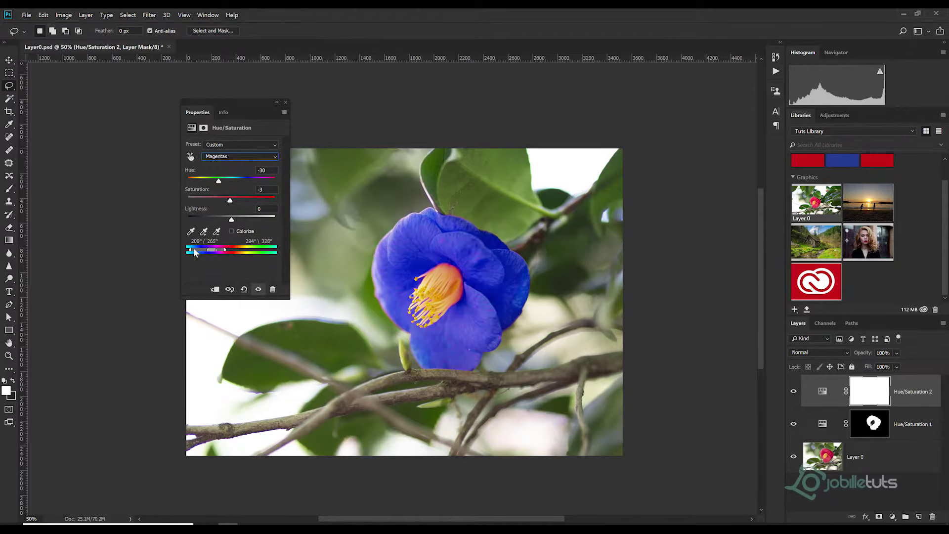
pyautogui.moveTo(203, 250)
pyautogui.mouseDown()
pyautogui.moveTo(195, 253)
pyautogui.moveTo(212, 253)
pyautogui.mouseUp()
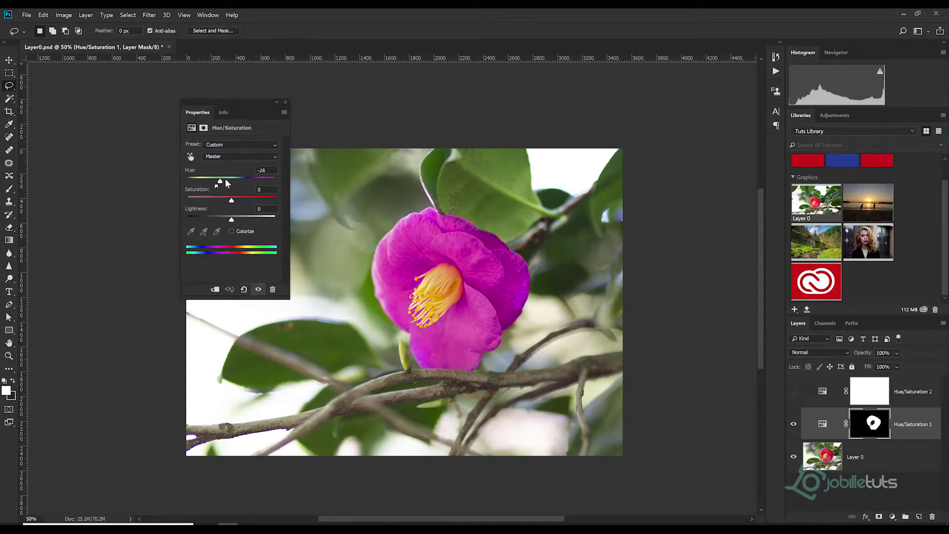
pyautogui.moveTo(214, 180)
pyautogui.mouseDown()
pyautogui.moveTo(235, 181)
pyautogui.moveTo(199, 180)
pyautogui.moveTo(232, 200)
pyautogui.mouseUp()
pyautogui.keyDown('ctrl'); pyautogui.click(459, 274); pyautogui.keyUp('ctrl')
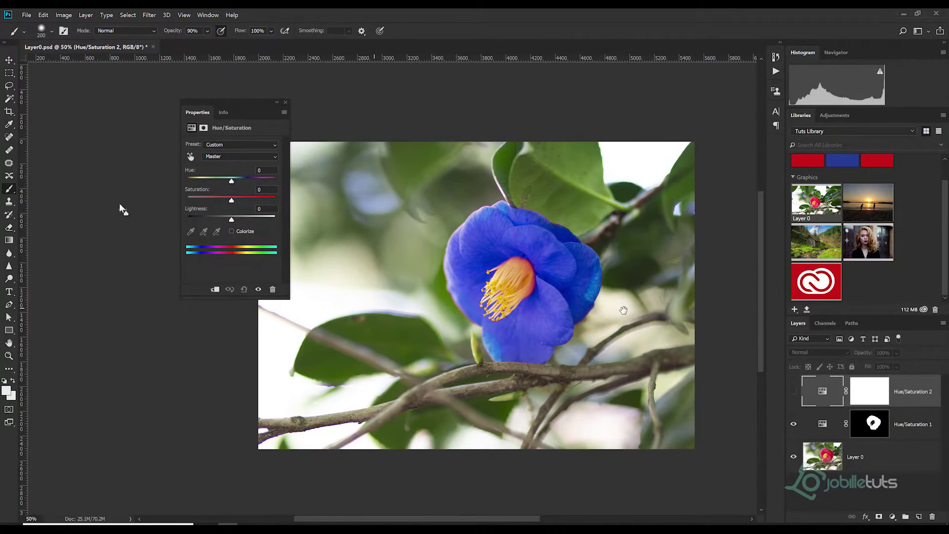
# Colorize Hue/Saturation 3 blue at Hue 243, Saturation 51, then target its mask.
pyautogui.moveTo(128, 173); pyautogui.dragTo(135, 175)
pyautogui.moveTo(104, 193); pyautogui.dragTo(125, 194)
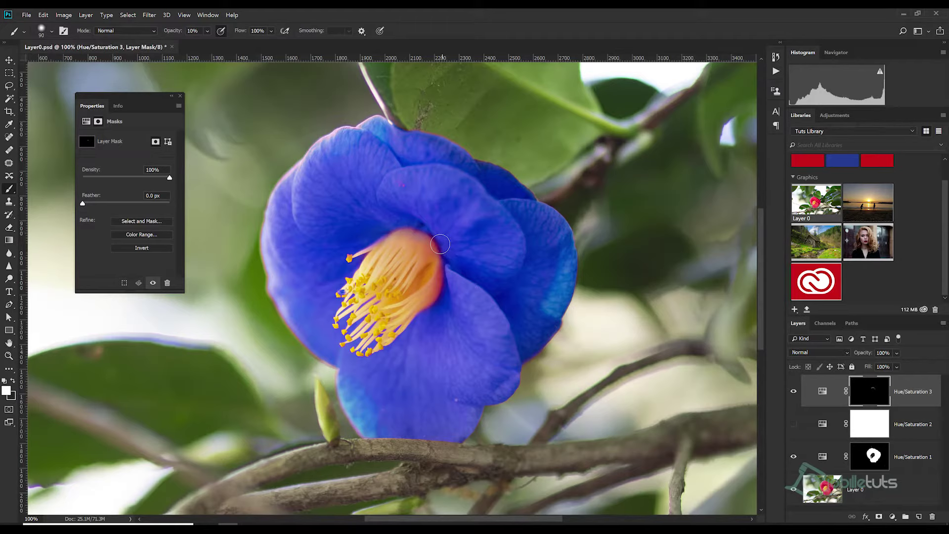
pyautogui.hotkey('ctrl', '2')
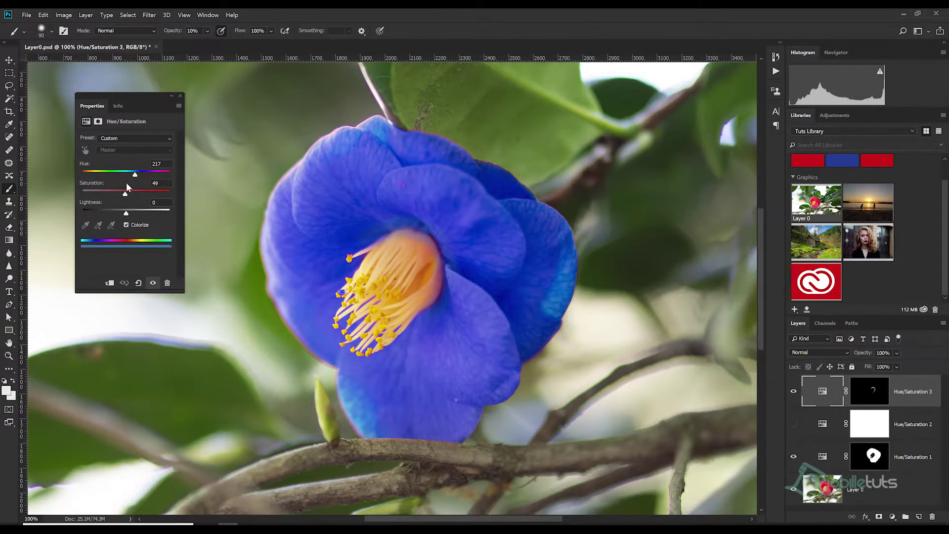
pyautogui.hotkey('ctrl', '\\')
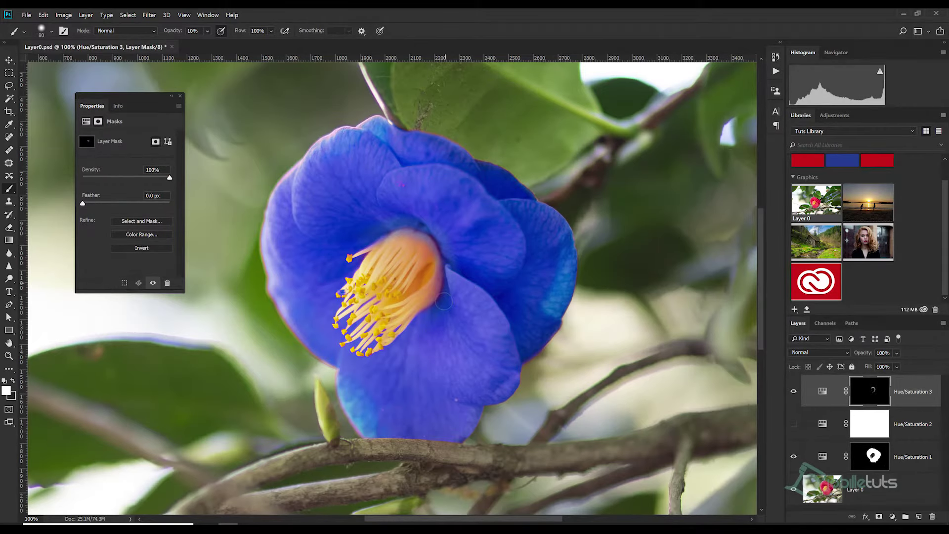
# Resize the brush from about 175 down to 40 px at 40% opacity near the flower centre.
pyautogui.press(']')
pyautogui.press(']')
pyautogui.press(']')
pyautogui.moveTo(443, 301); pyautogui.dragTo(154, 182)
pyautogui.hotkey('ctrl', '-')
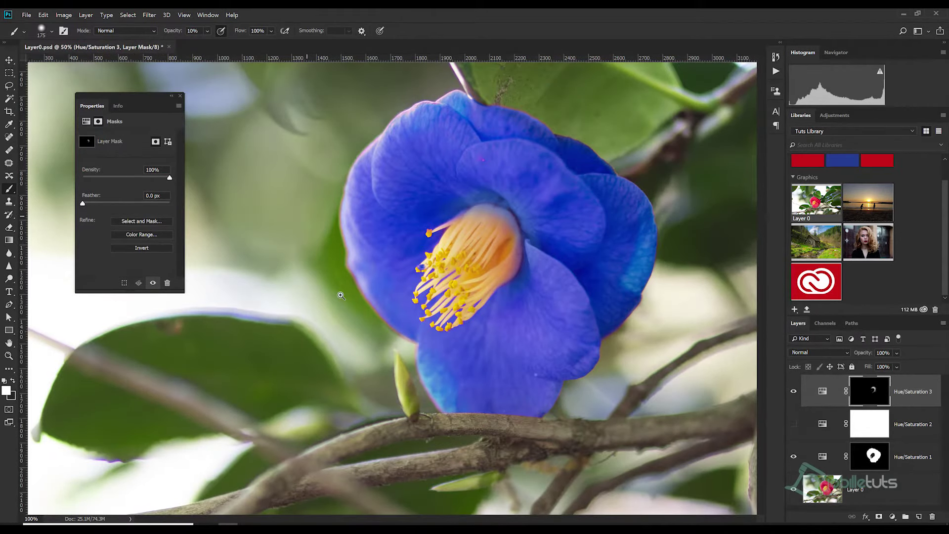
pyautogui.click(341, 295)
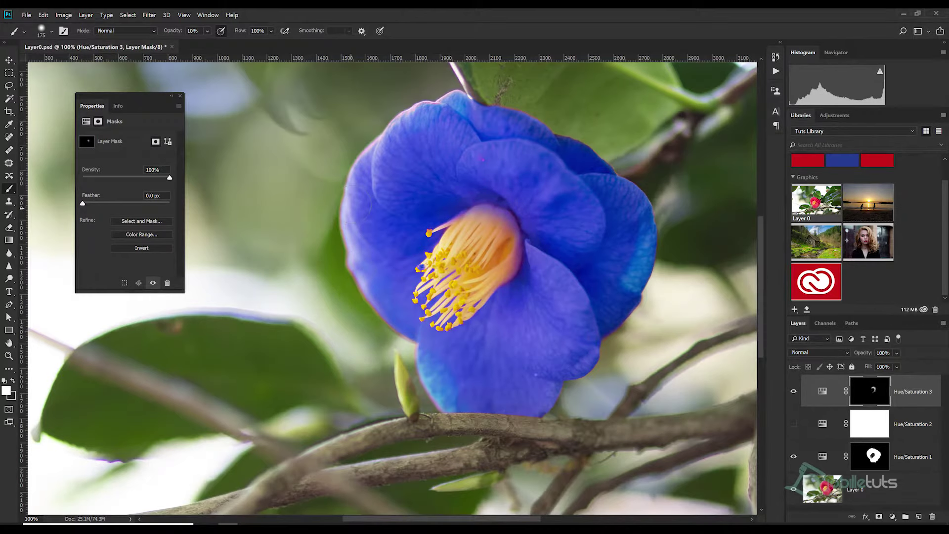
pyautogui.press('[')
pyautogui.press('[')
pyautogui.press('[')
pyautogui.press('4')
pyautogui.hotkey('ctrl', '-')
pyautogui.hotkey('ctrl', '-')
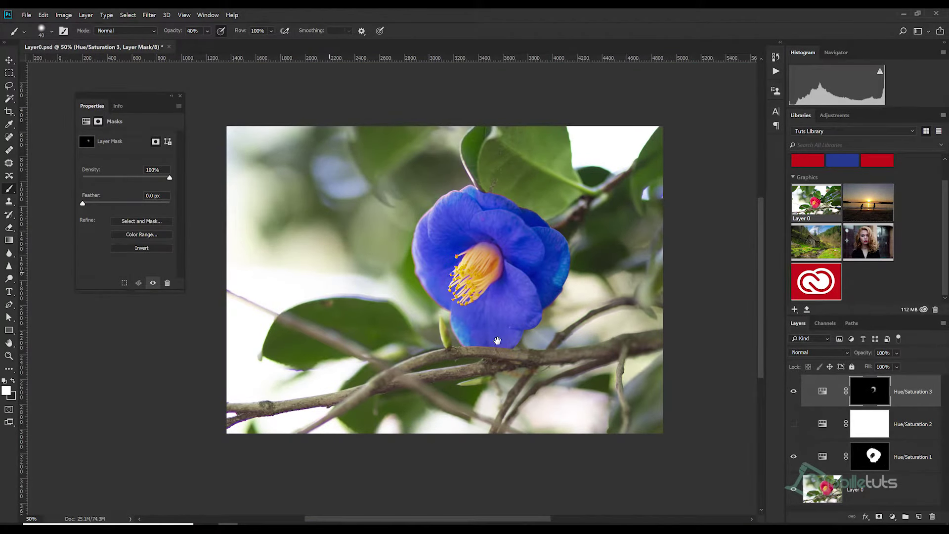
pyautogui.scroll(3, 497, 340)
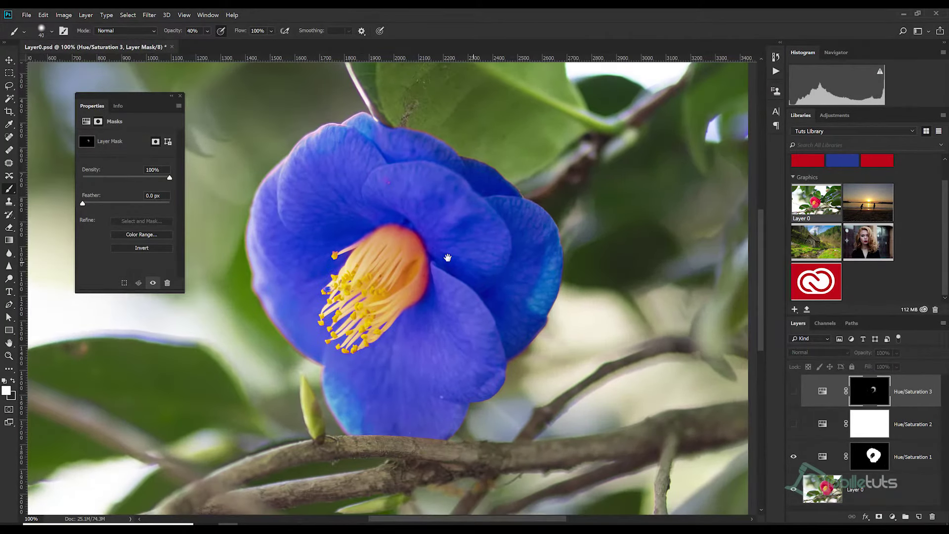
pyautogui.moveTo(447, 258); pyautogui.dragTo(439, 267)
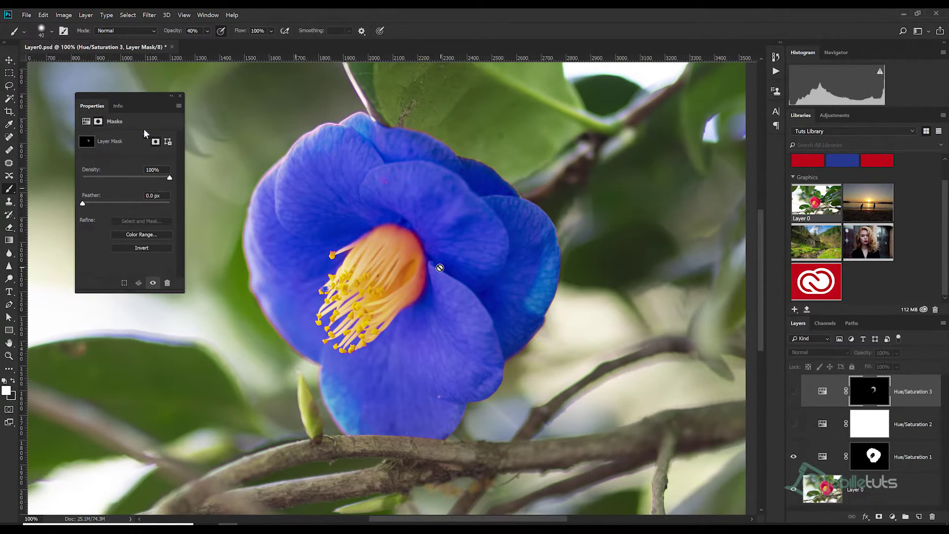
pyautogui.click(86, 121)
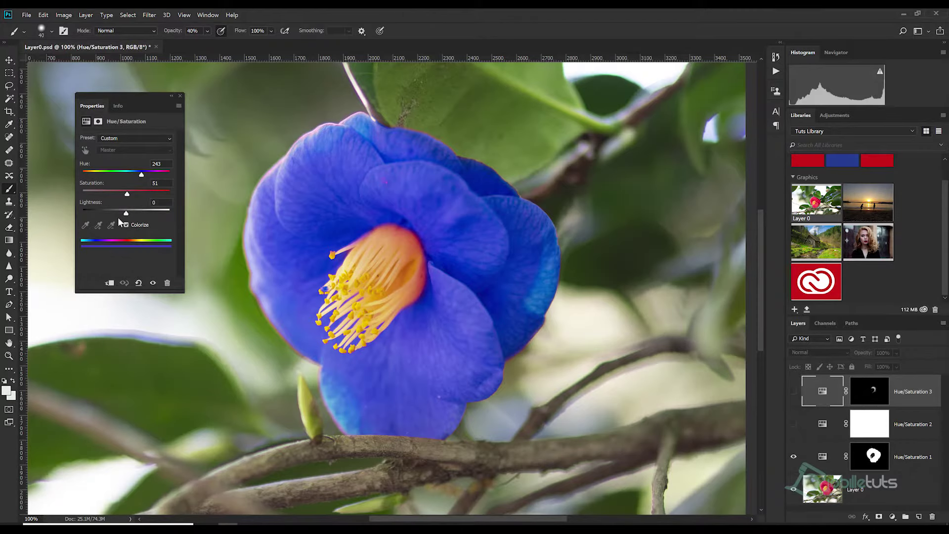
# Turn off Colorize on Hue/Saturation 3 and settle on Hue -18, Saturation -5.
pyautogui.click(125, 224)
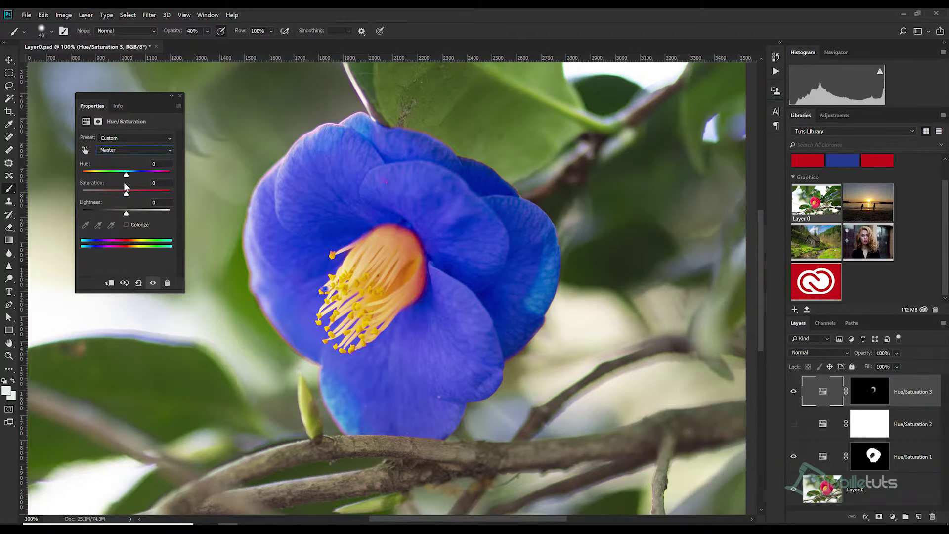
pyautogui.moveTo(124, 184); pyautogui.dragTo(91, 185)
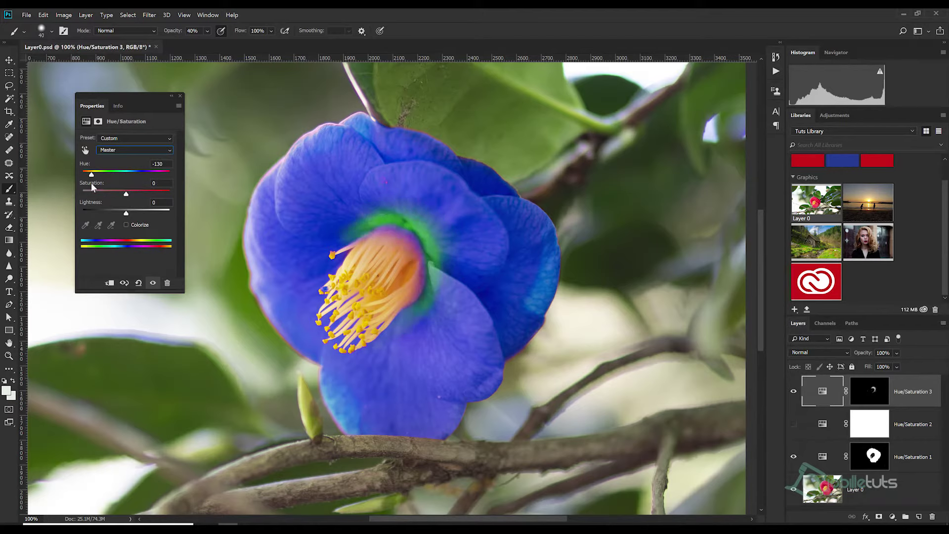
pyautogui.click(88, 193)
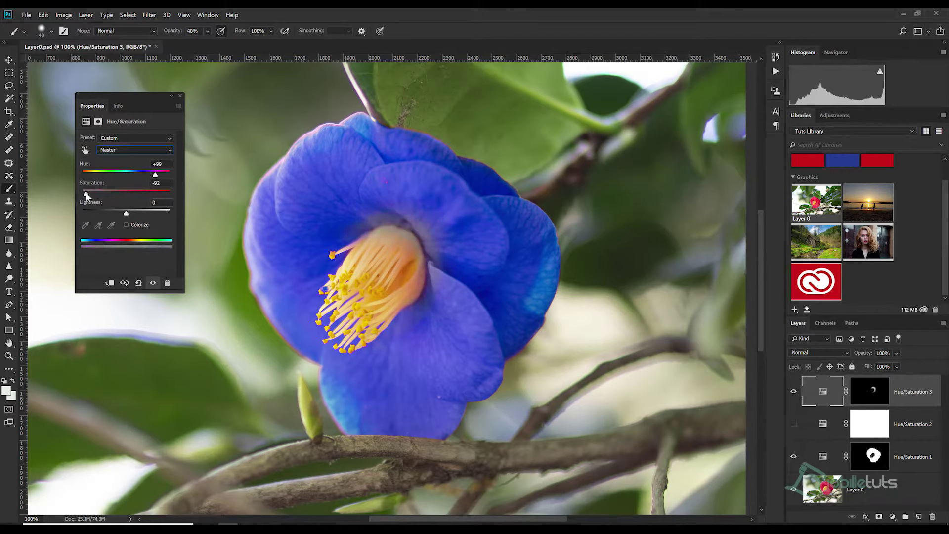
pyautogui.moveTo(155, 175); pyautogui.dragTo(156, 177)
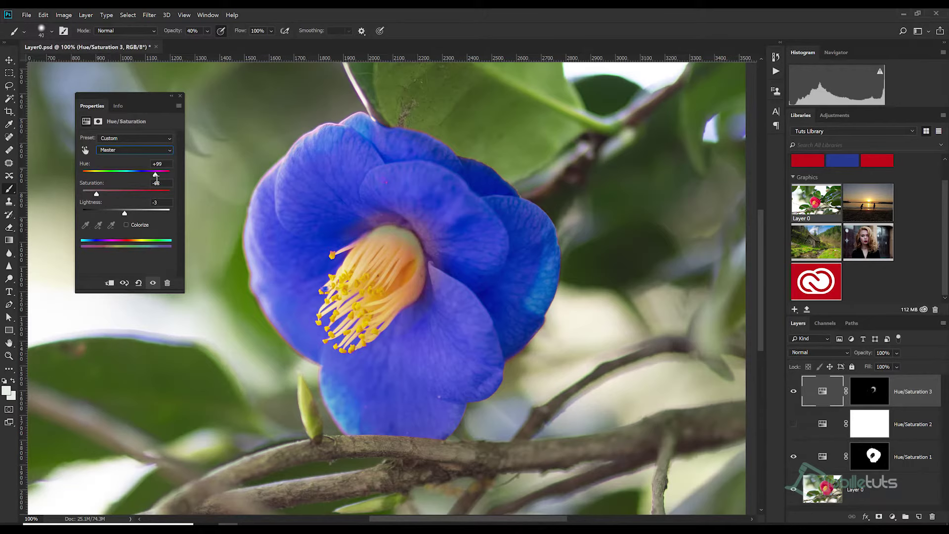
pyautogui.hotkey('ctrl', 'z')
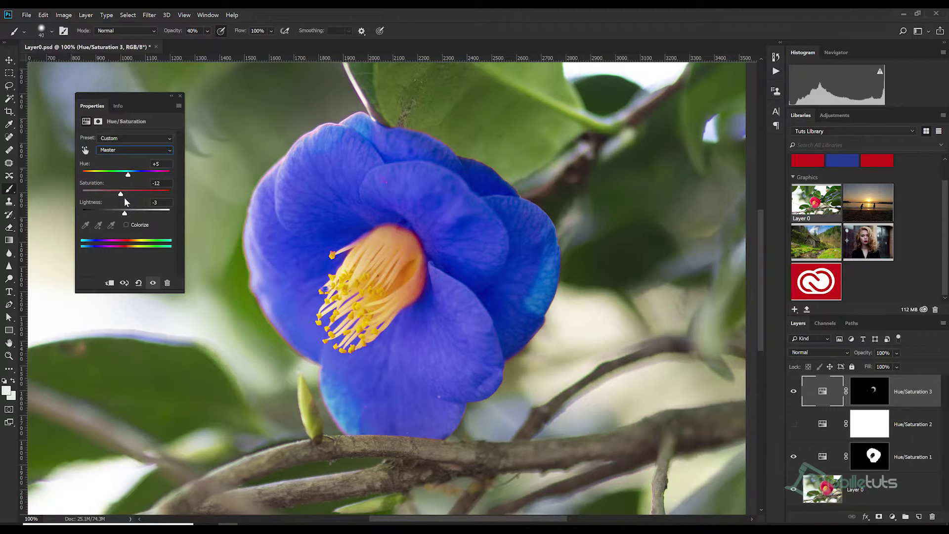
pyautogui.hotkey('ctrl', 'z')
pyautogui.hotkey('ctrl', 'z')
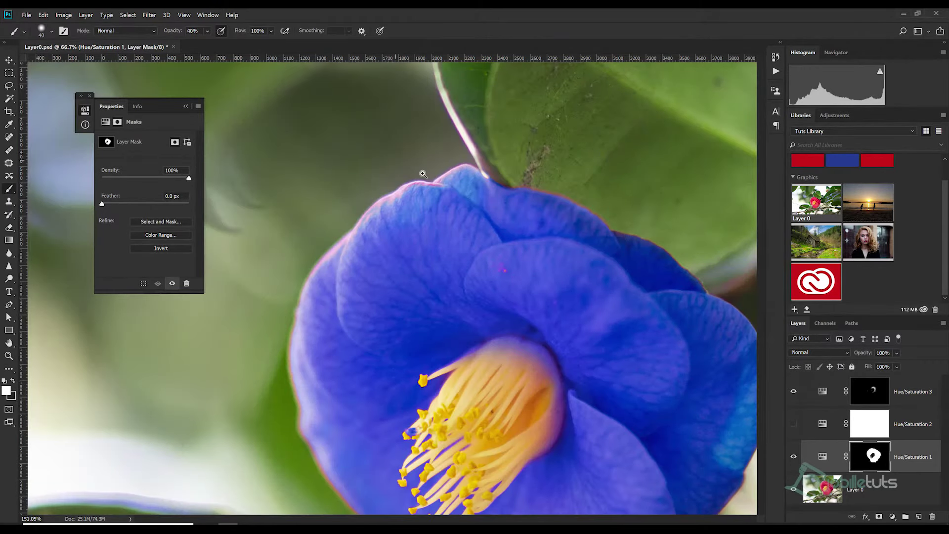
pyautogui.moveTo(423, 174); pyautogui.dragTo(494, 173)
pyautogui.press('[')
pyautogui.press('[')
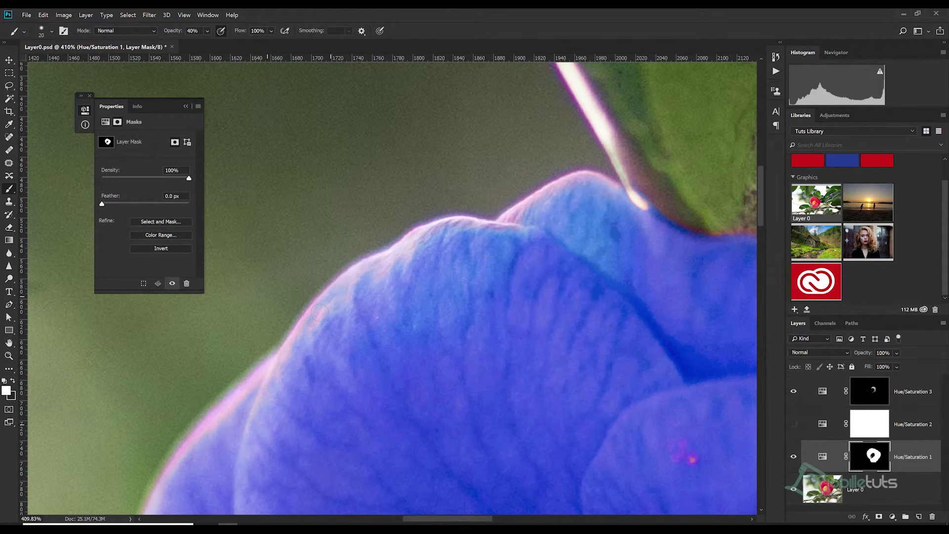
pyautogui.moveTo(319, 312)
pyautogui.mouseDown()
pyautogui.moveTo(448, 188)
pyautogui.moveTo(500, 182)
pyautogui.mouseUp()
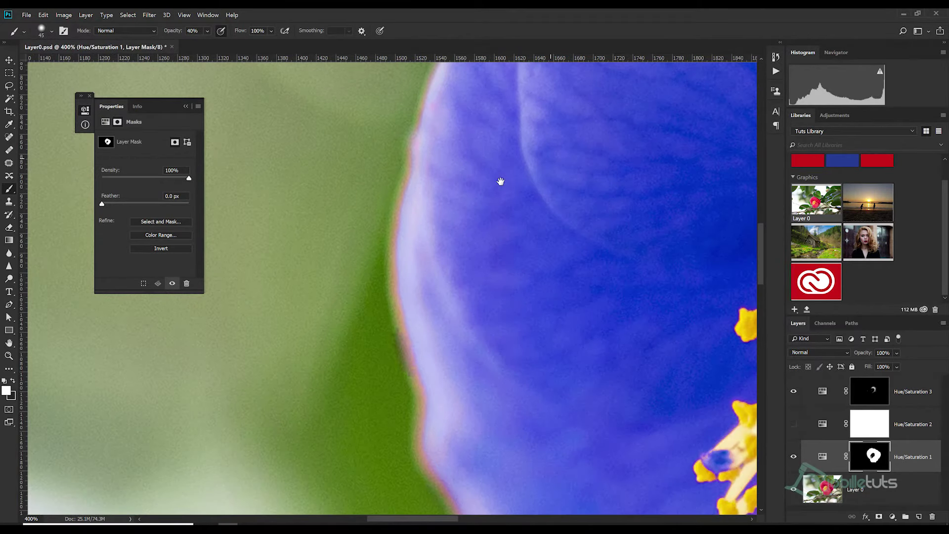
pyautogui.hotkey('ctrl', '-')
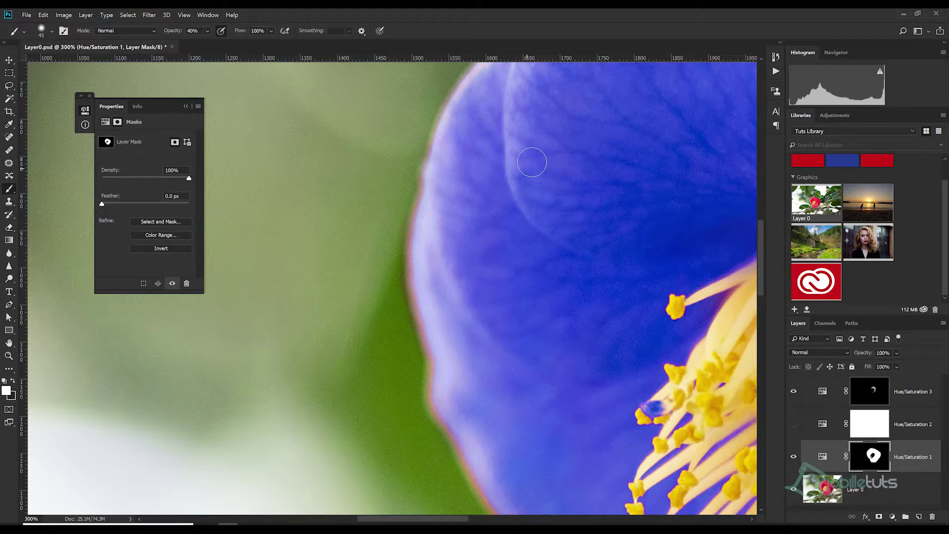
pyautogui.moveTo(459, 389); pyautogui.dragTo(400, 206)
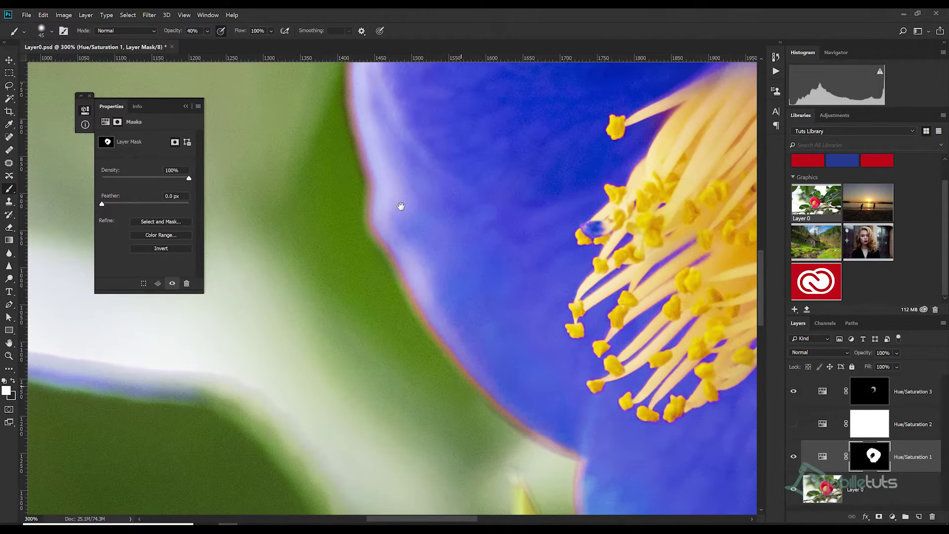
pyautogui.moveTo(400, 206); pyautogui.dragTo(371, 68)
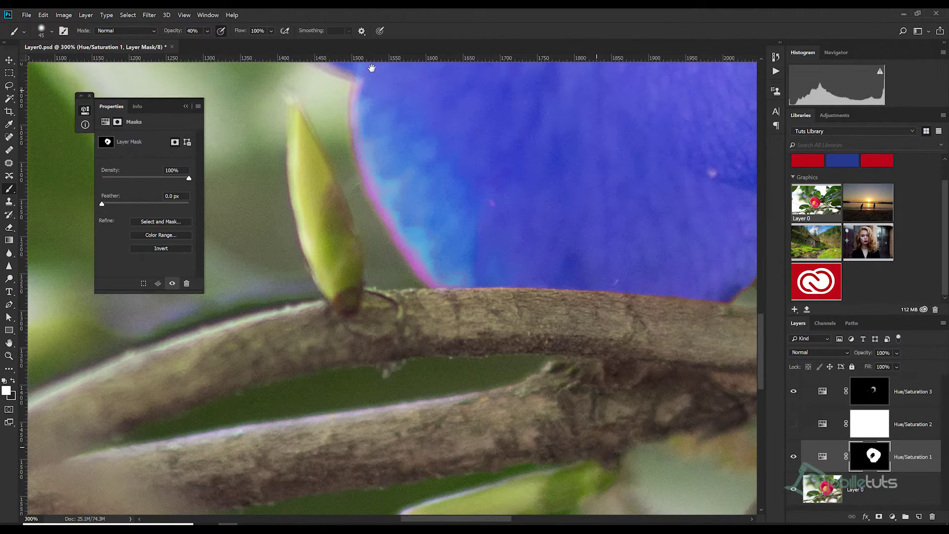
pyautogui.hotkey('ctrl', '0')
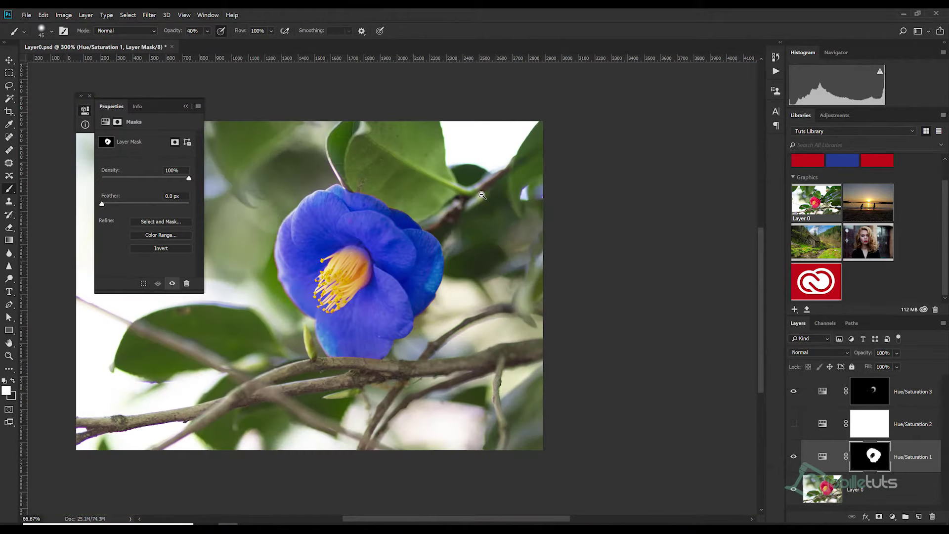
pyautogui.scroll(10, 399, 242)
pyautogui.scroll(-10, 398, 241)
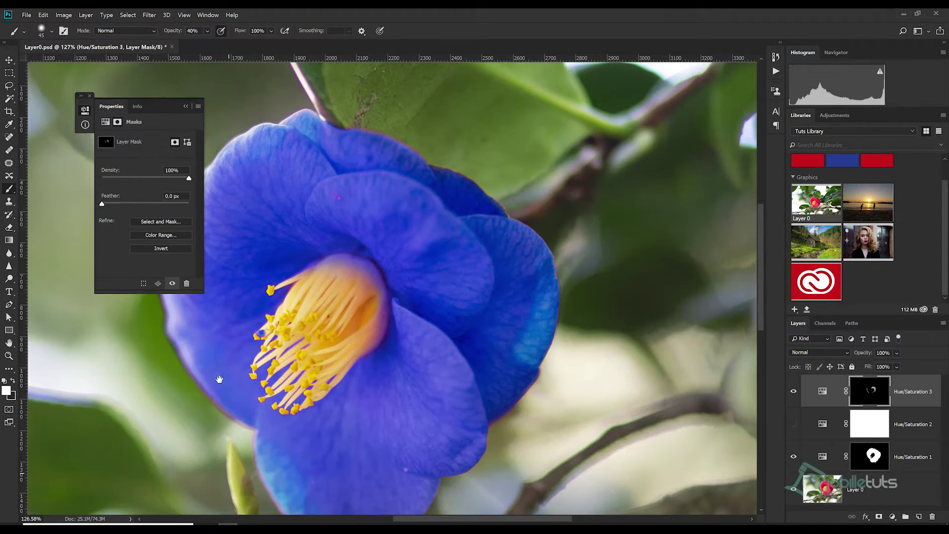
# Lower the brush opacity to 30% and move around the flower's petal edges.
pyautogui.scroll(-2, 219, 379)
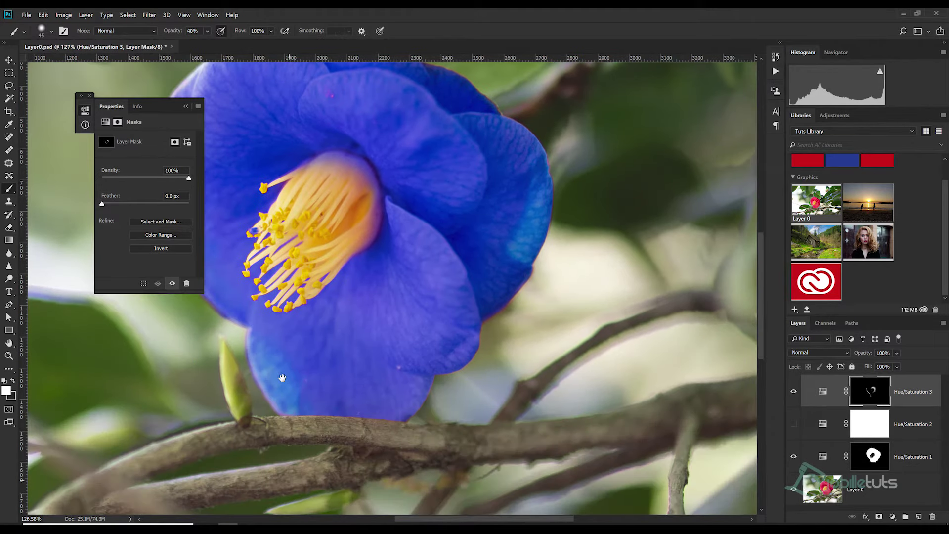
pyautogui.press('3')
pyautogui.scroll(3, 282, 378)
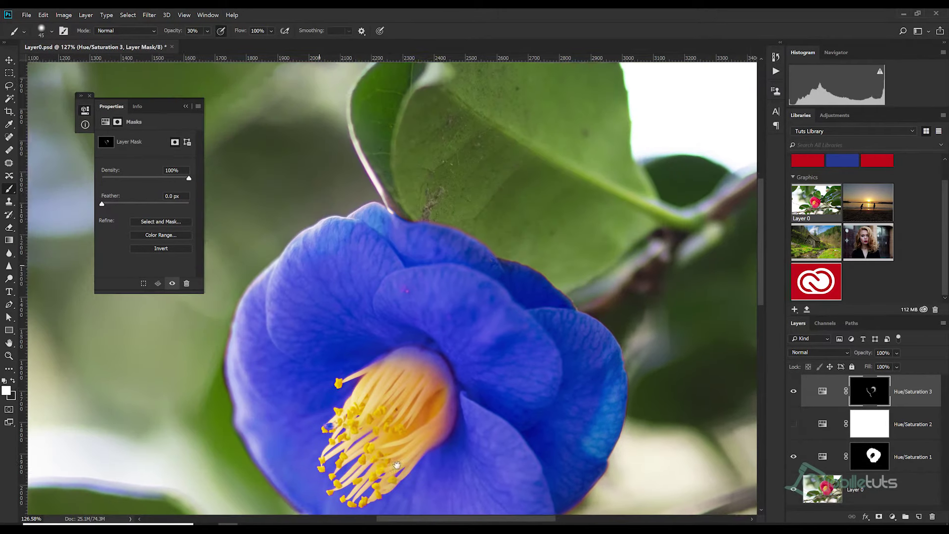
pyautogui.scroll(2, 487, 241)
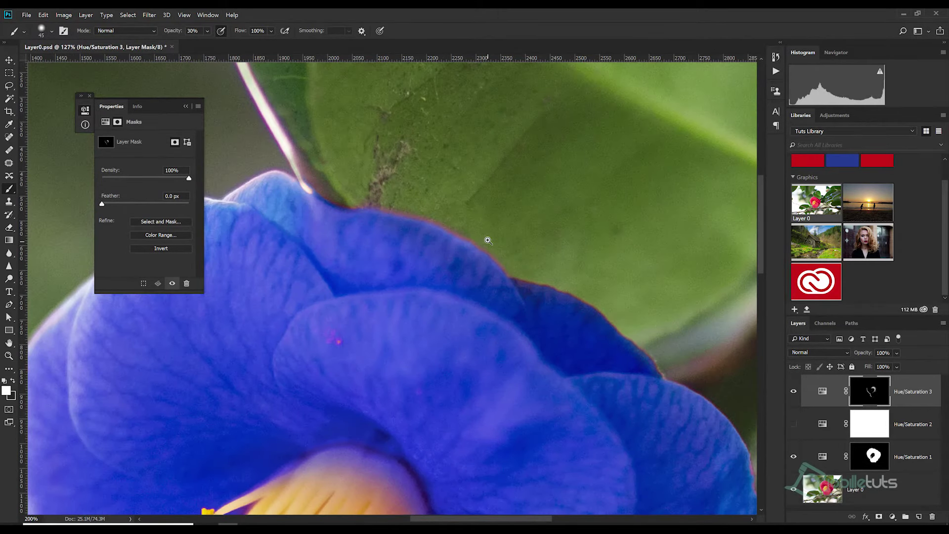
pyautogui.scroll(-3, 488, 240)
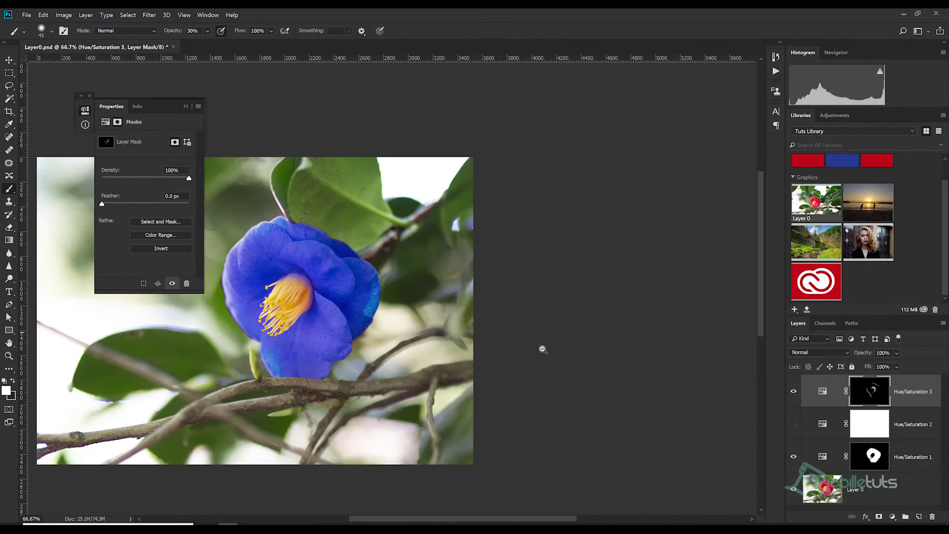